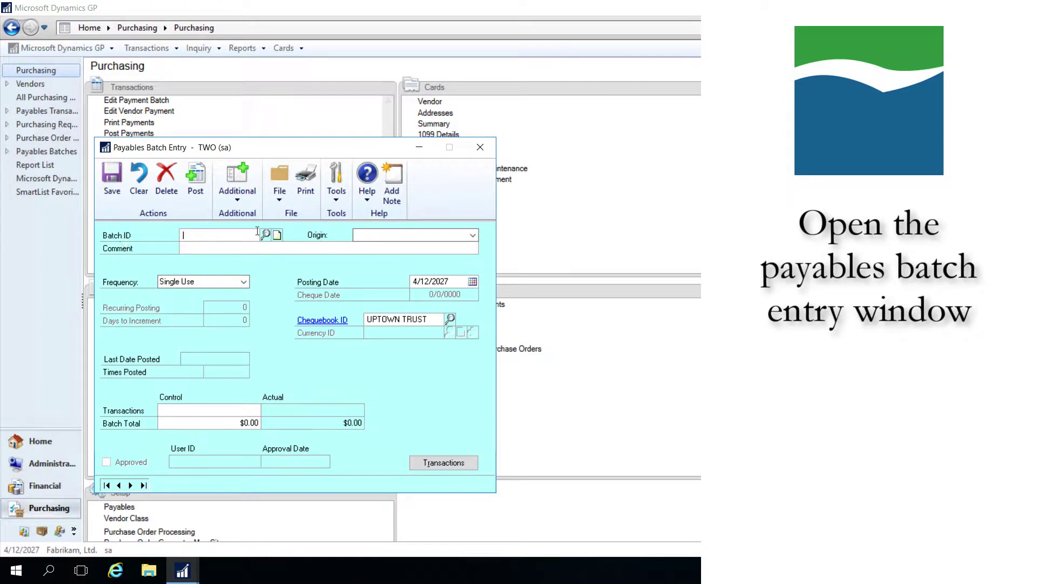
Look up the existing MONTHLY batch with origin Payables Trx Entry and load it for batch entry.
{"action": "left_click", "coordinate": [266, 234]}
{"action": "left_click", "coordinate": [226, 299]}
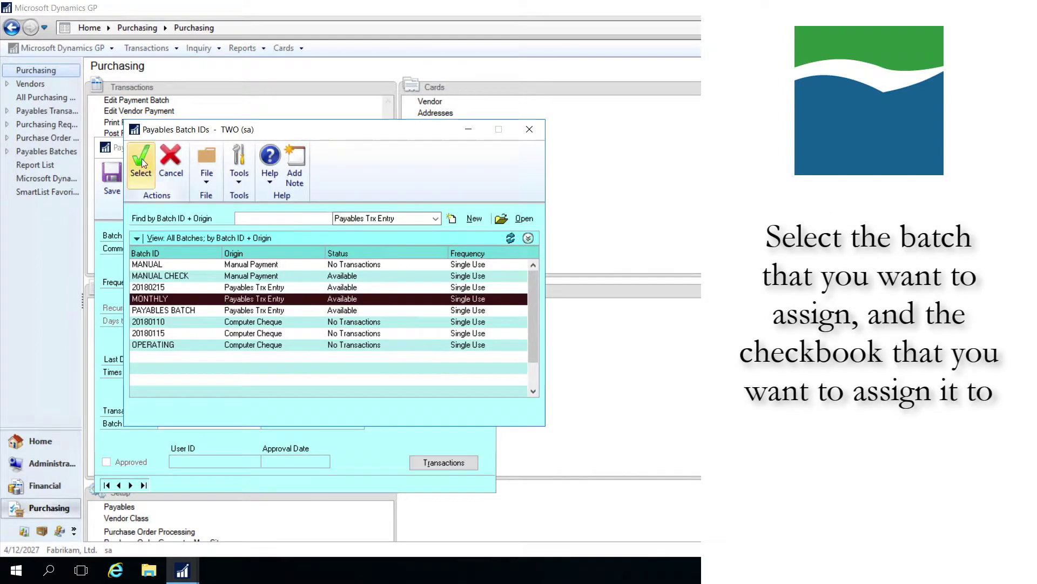
{"action": "left_click", "coordinate": [141, 157]}
Assign the FIRST BANK chequebook to the MONTHLY batch and save the batch.
{"action": "left_click", "coordinate": [449, 322]}
{"action": "scroll", "coordinate": [540, 271], "scroll_direction": "up", "scroll_amount": 4}
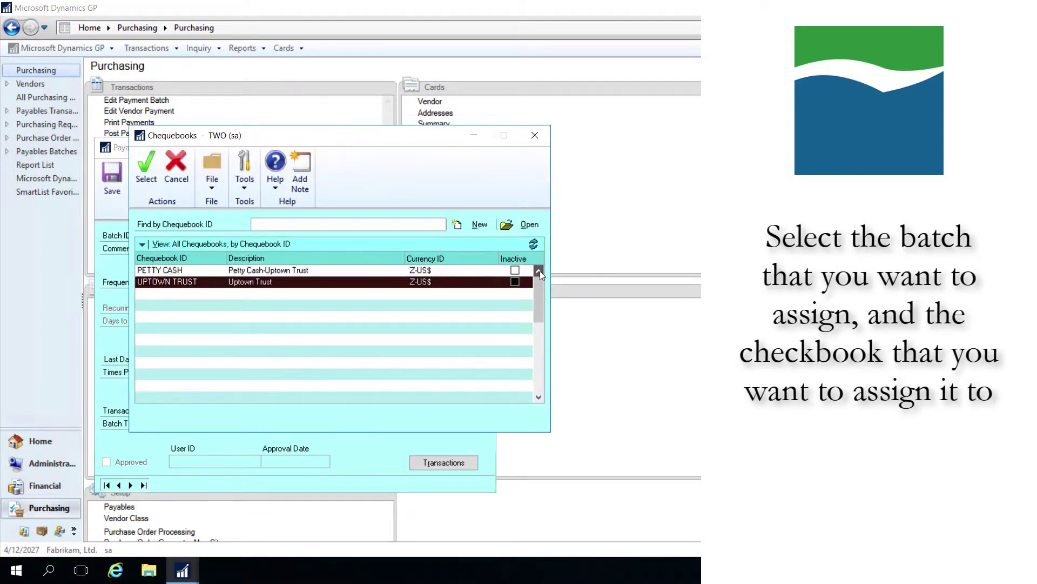
{"action": "left_click", "coordinate": [448, 272]}
{"action": "left_click", "coordinate": [147, 170]}
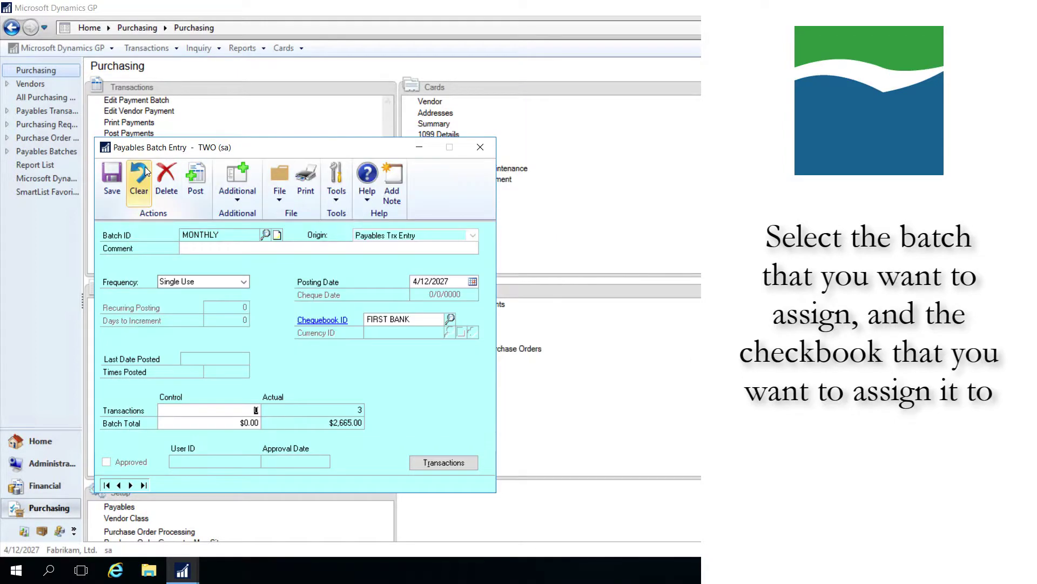
{"action": "left_click", "coordinate": [112, 175]}
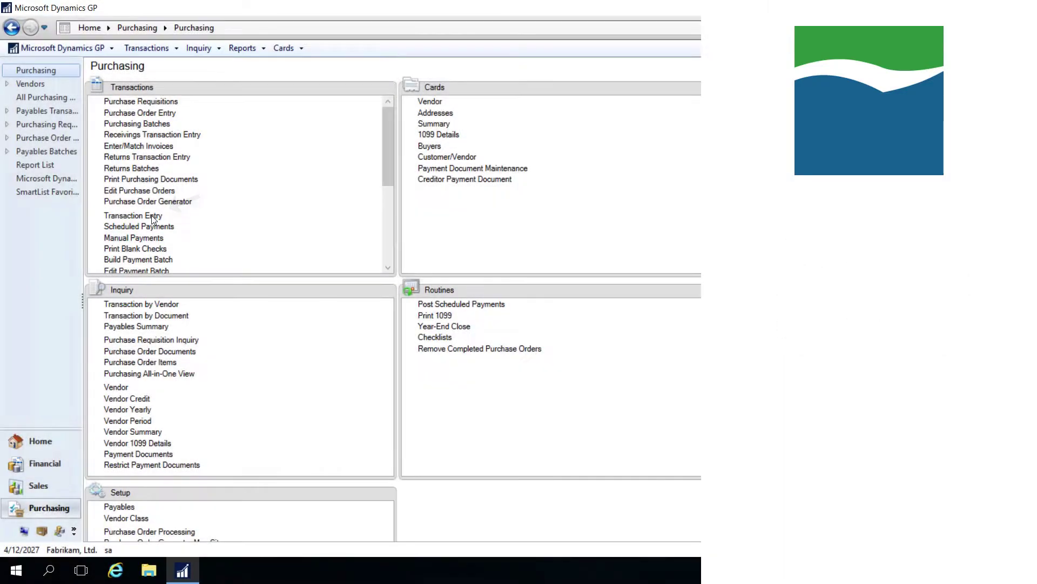
Open Payables Transaction Entry and load the existing MONTHLY batch voucher for vendor ADVANCED0001.
{"action": "left_click", "coordinate": [152, 216]}
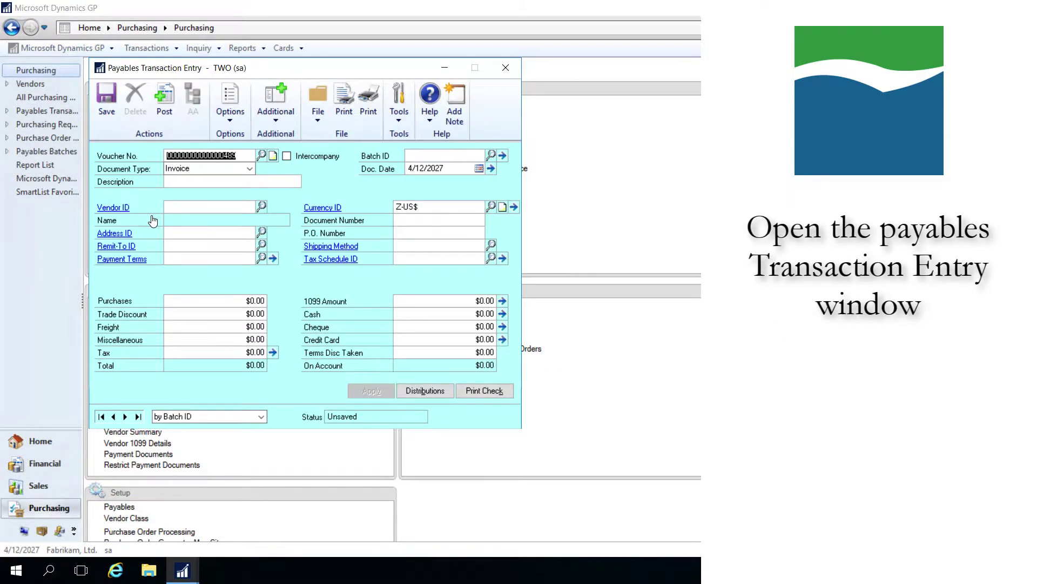
{"action": "left_click", "coordinate": [261, 155]}
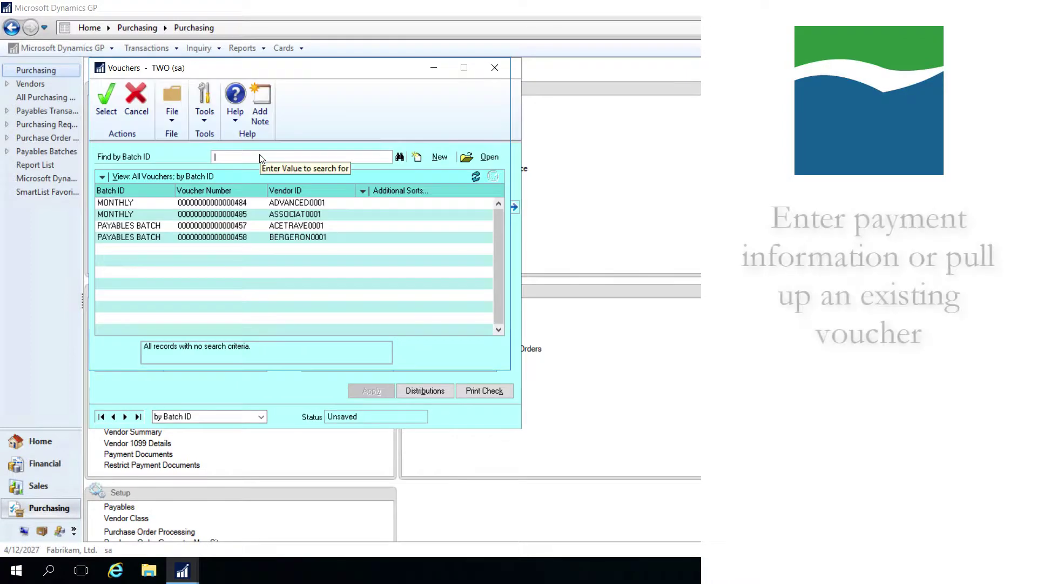
{"action": "left_click", "coordinate": [215, 203]}
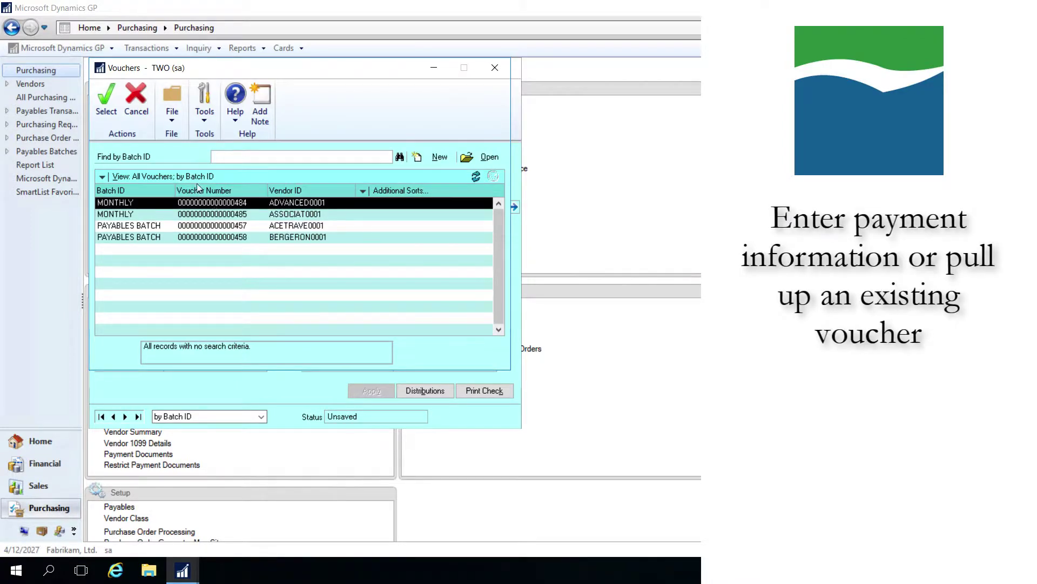
{"action": "left_click", "coordinate": [112, 107]}
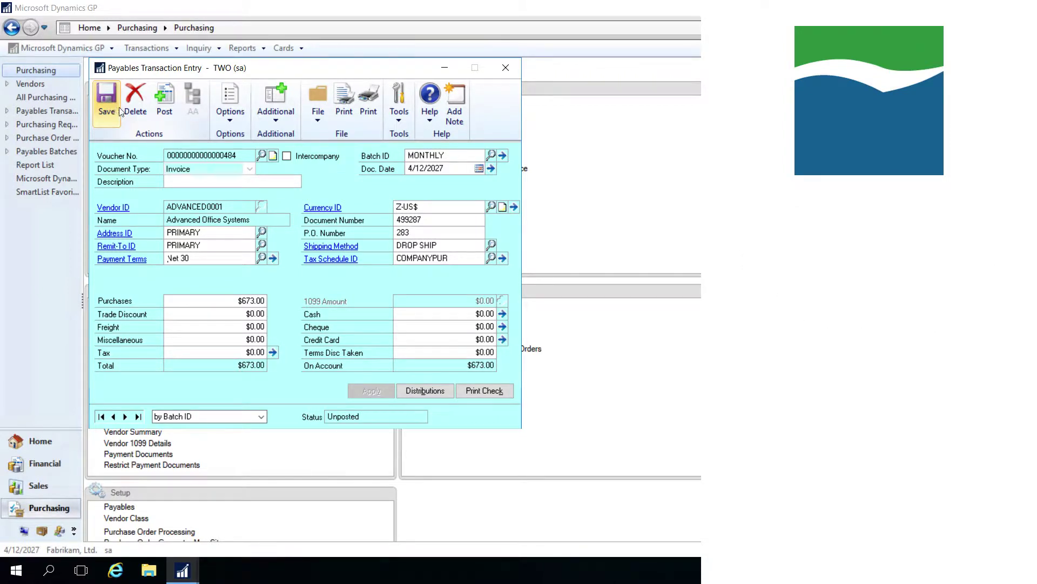
Use Assign By Checkbook to assign the loaded ADVANCED0001 voucher to the UPTOWN TRUST chequebook.
{"action": "left_click", "coordinate": [270, 106]}
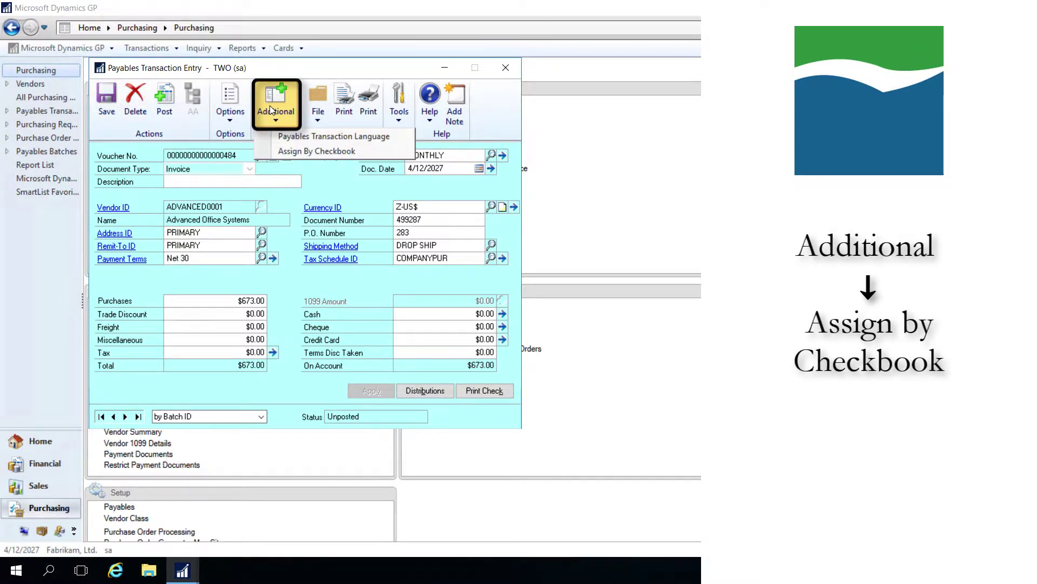
{"action": "left_click", "coordinate": [288, 151]}
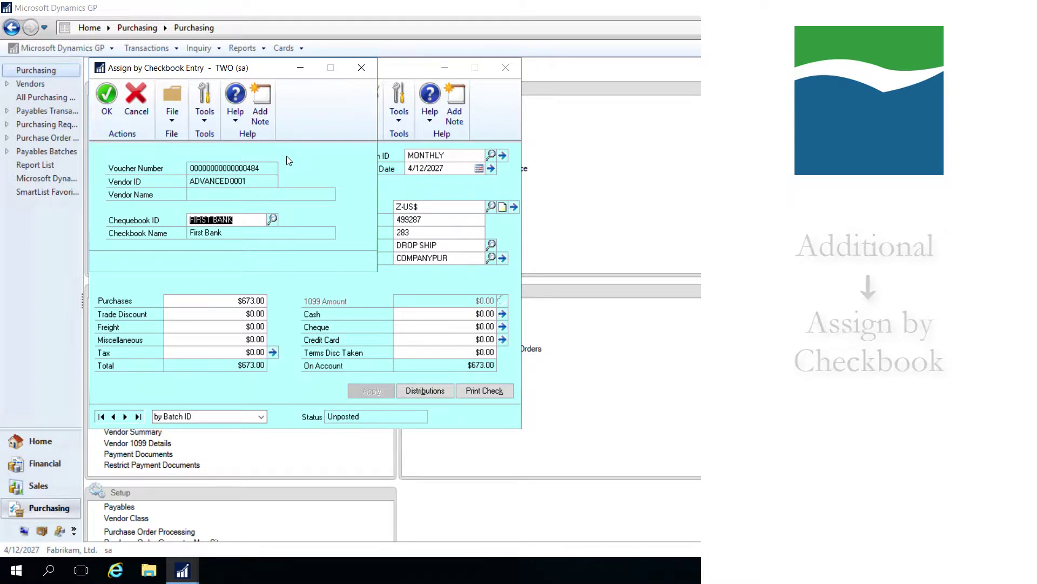
{"action": "left_click", "coordinate": [272, 220]}
{"action": "left_click", "coordinate": [255, 318]}
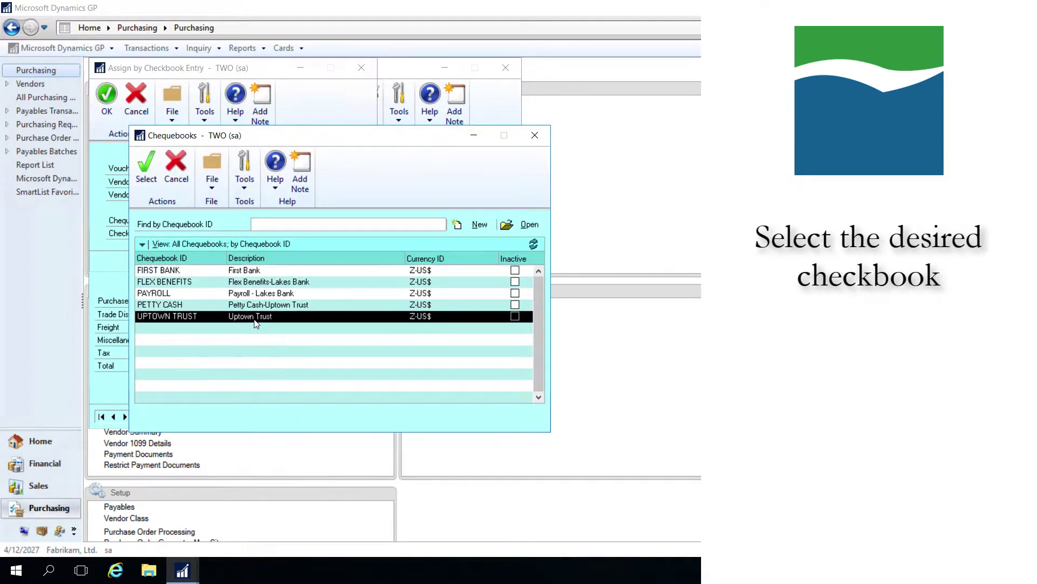
{"action": "left_click", "coordinate": [146, 168]}
{"action": "left_click", "coordinate": [106, 95]}
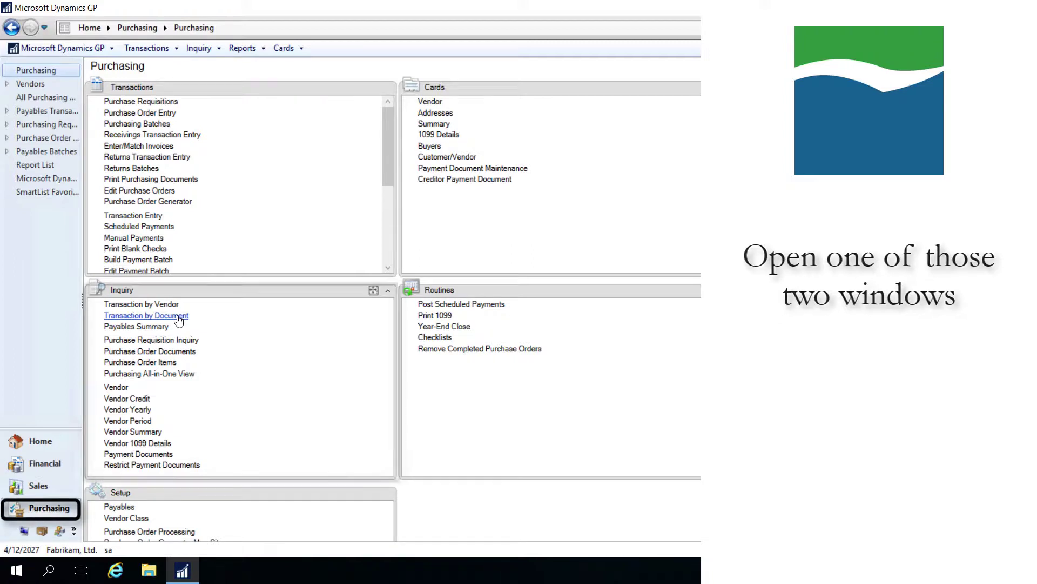
From the payables inquiry by document, reassign the ADVANCED0001 payment dated 2/12/2026 to the UPTOWN TRUST chequebook.
{"action": "left_click", "coordinate": [178, 321]}
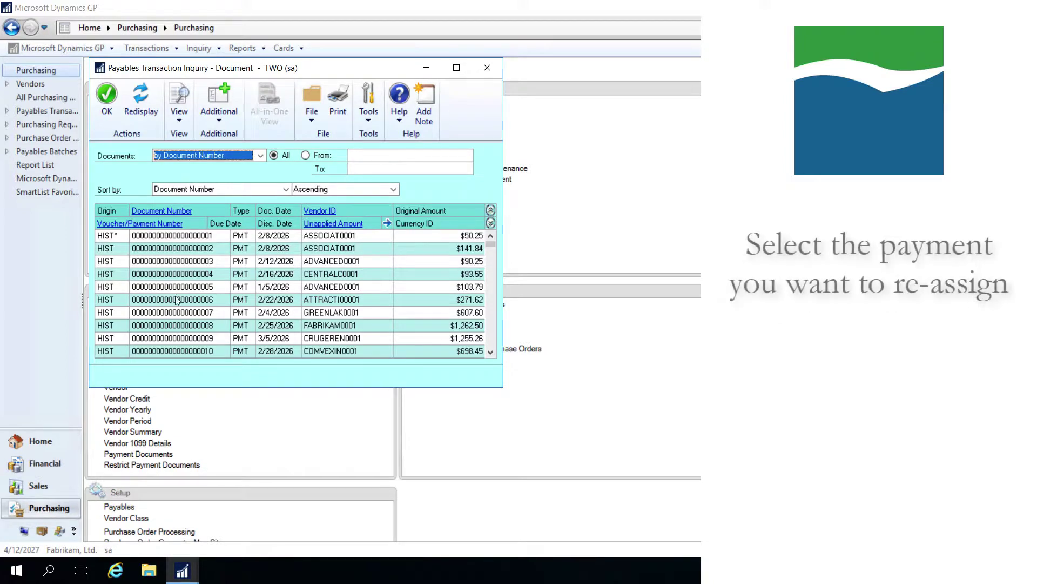
{"action": "left_click", "coordinate": [170, 264]}
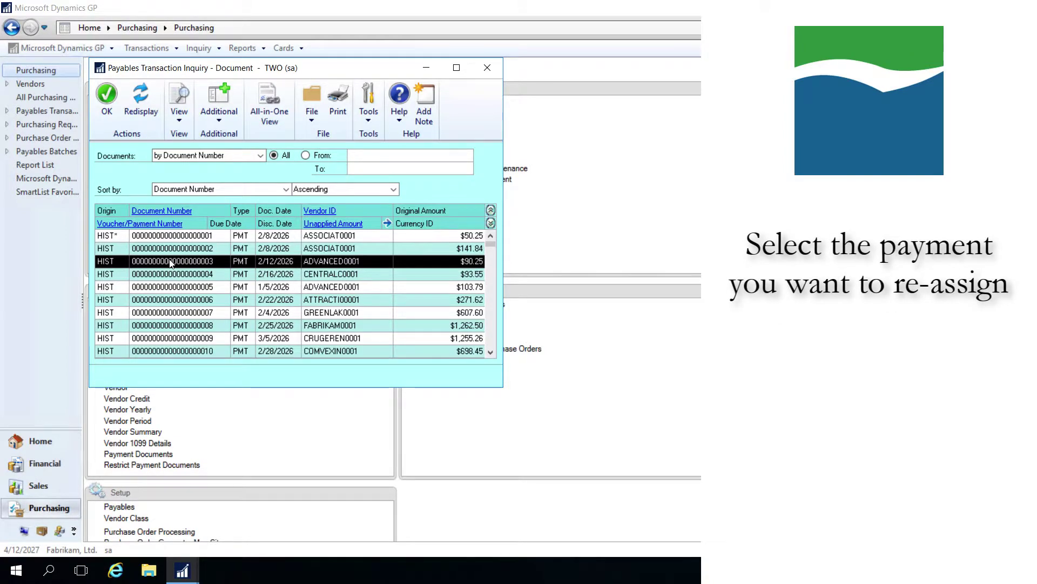
{"action": "left_click", "coordinate": [211, 107]}
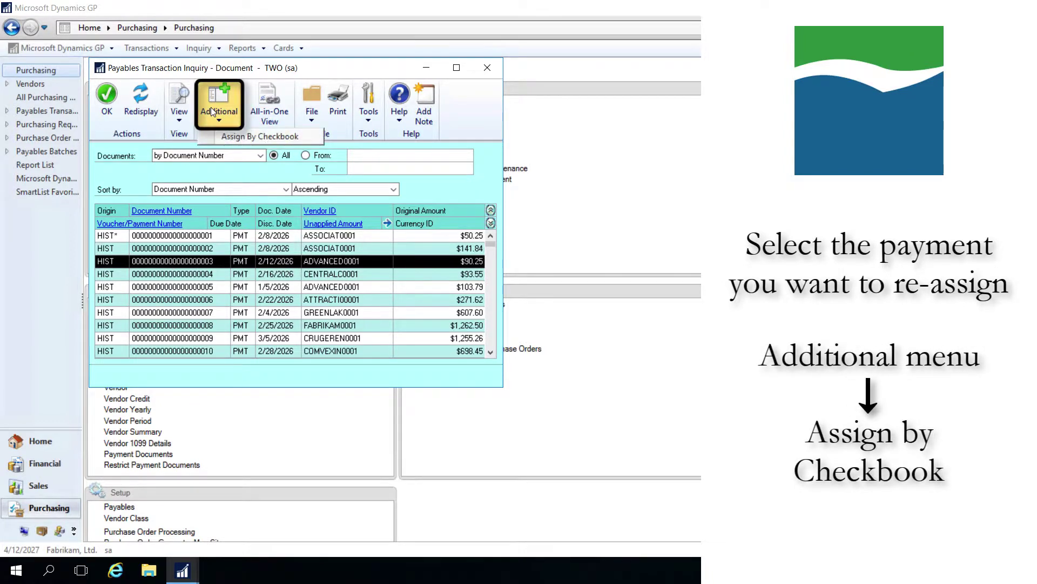
{"action": "left_click", "coordinate": [234, 135]}
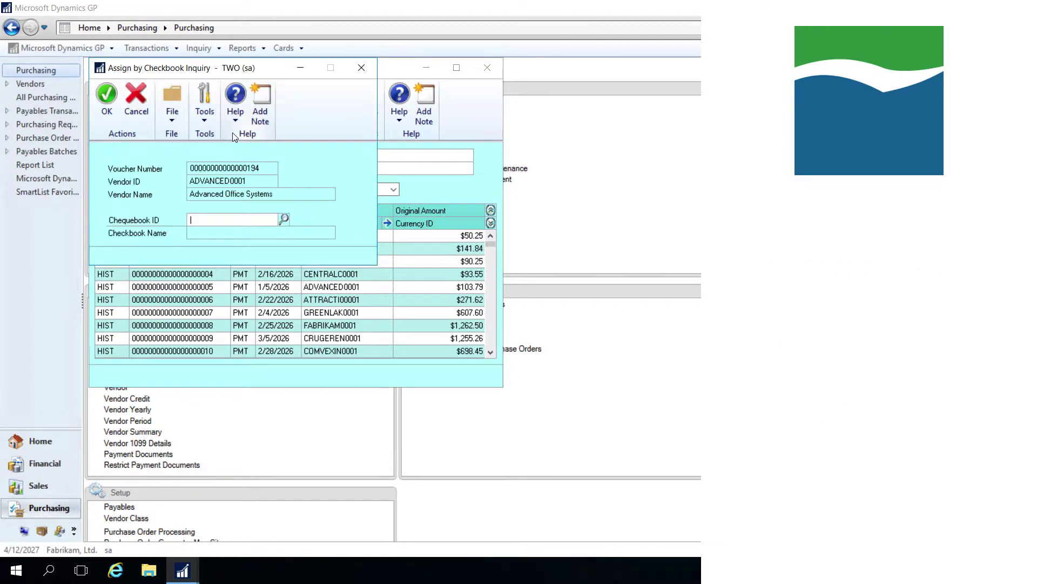
{"action": "left_click", "coordinate": [284, 218]}
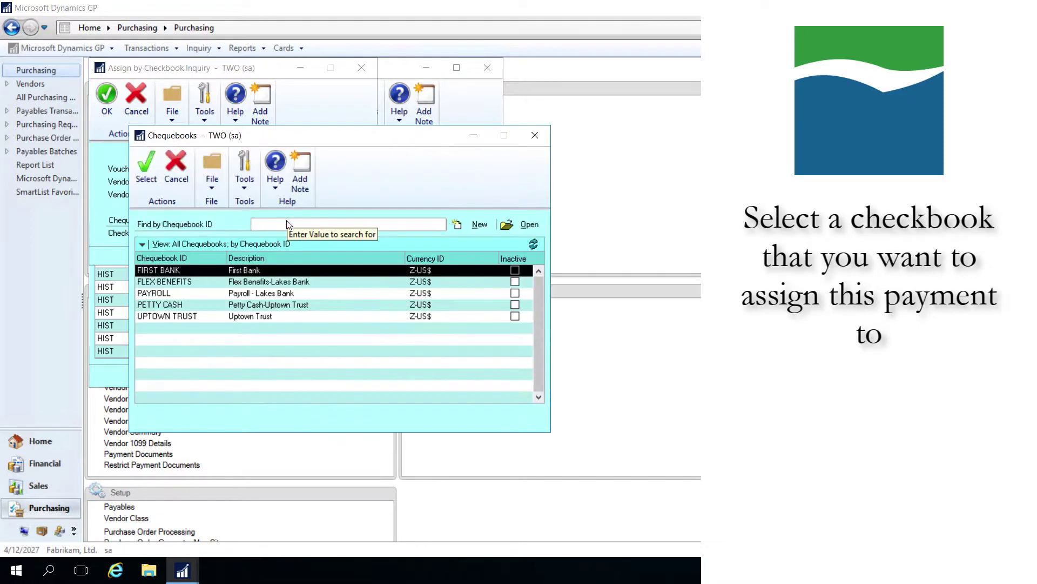
{"action": "left_click", "coordinate": [190, 318]}
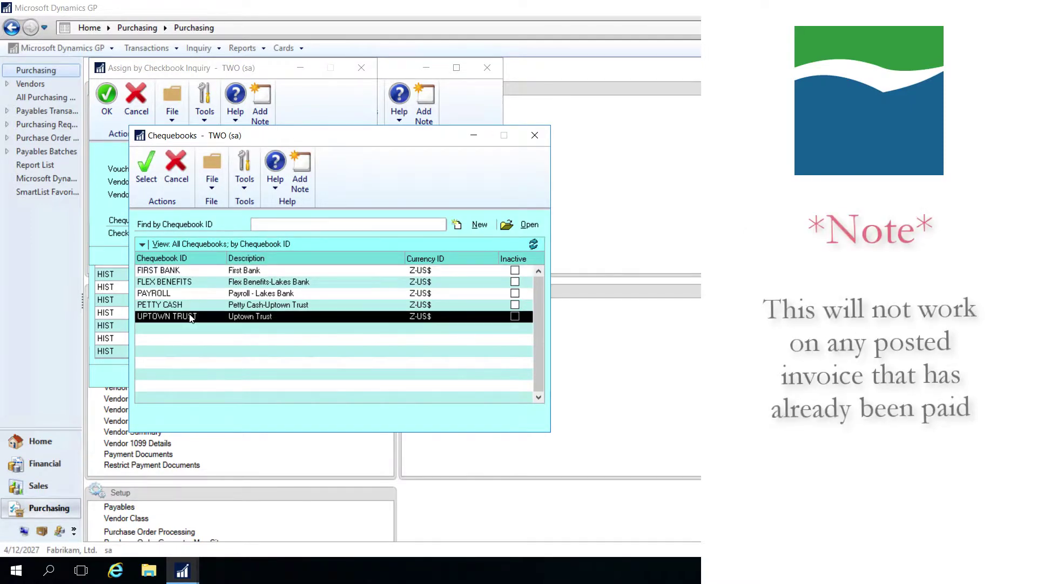
{"action": "left_click", "coordinate": [144, 169]}
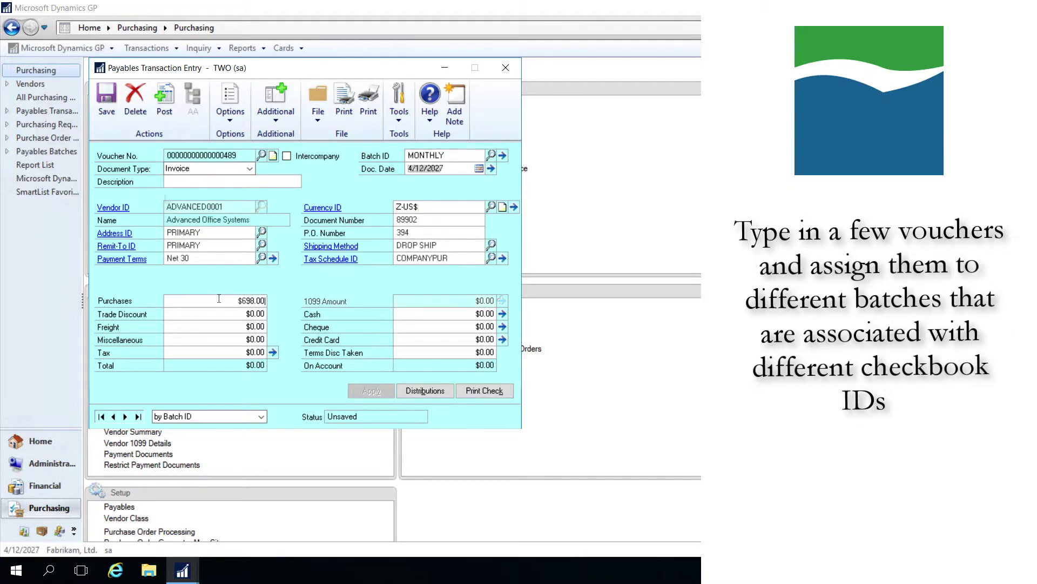
Save the $698.00 Advanced Office Systems invoice in batch MONTHLY and the $399.00 Bloomington County invoice in batch 20180215.
{"action": "key", "text": "Tab"}
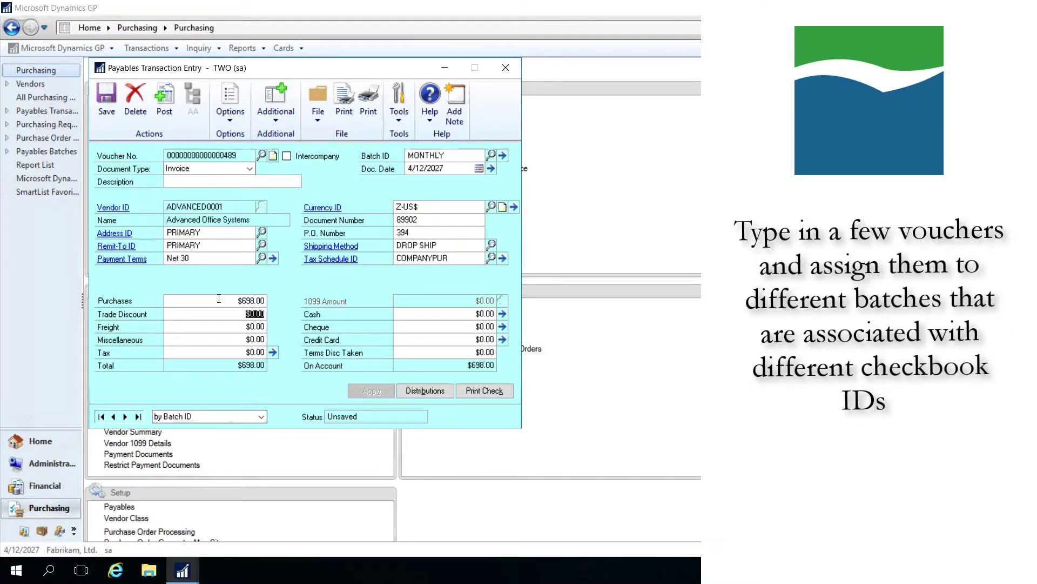
{"action": "left_click", "coordinate": [104, 101]}
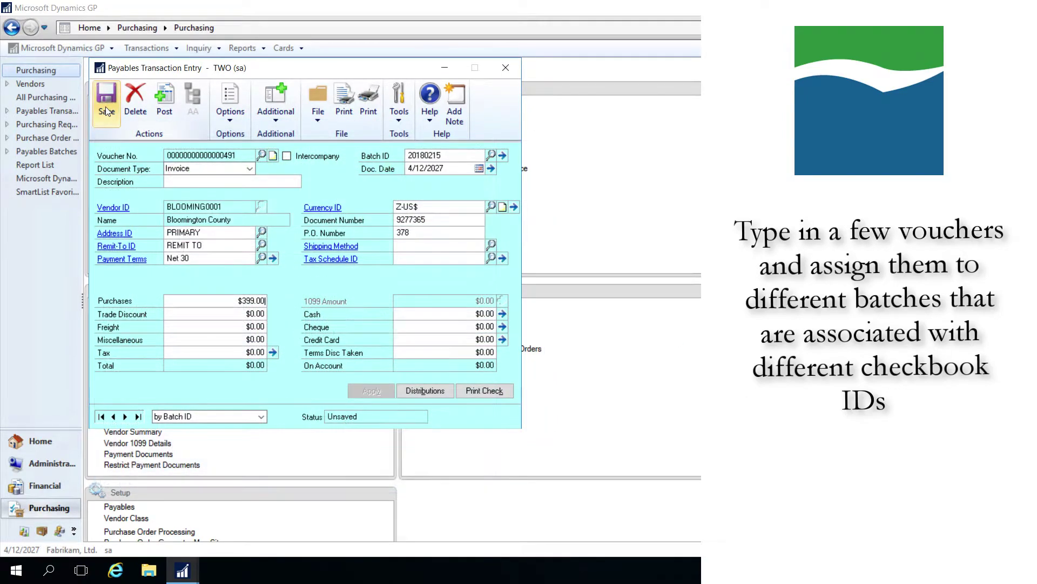
{"action": "left_click", "coordinate": [106, 111]}
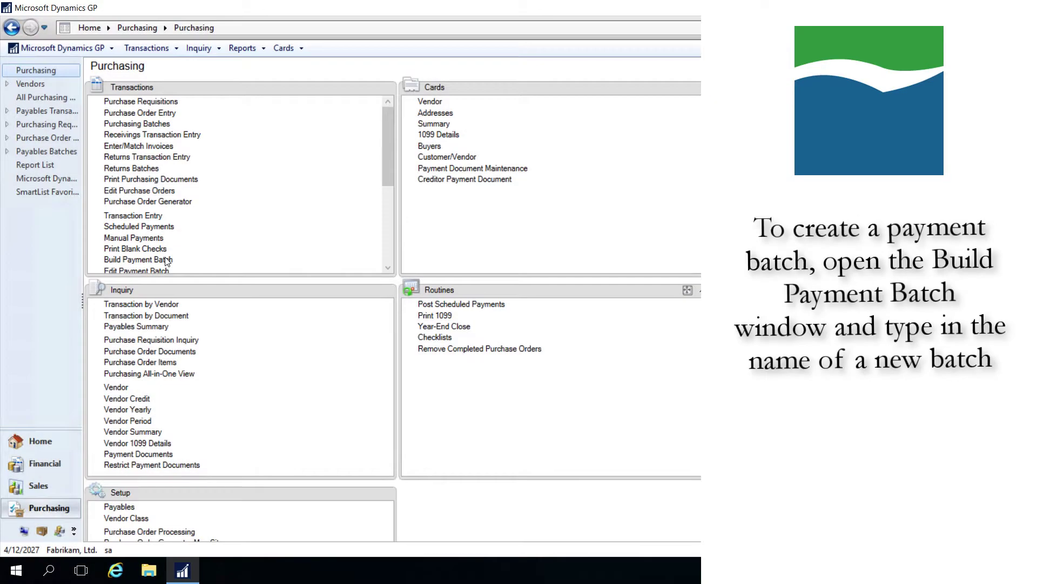
Open Build Payment Batch and add a new batch with the ID 20180110.
{"action": "left_click", "coordinate": [165, 260]}
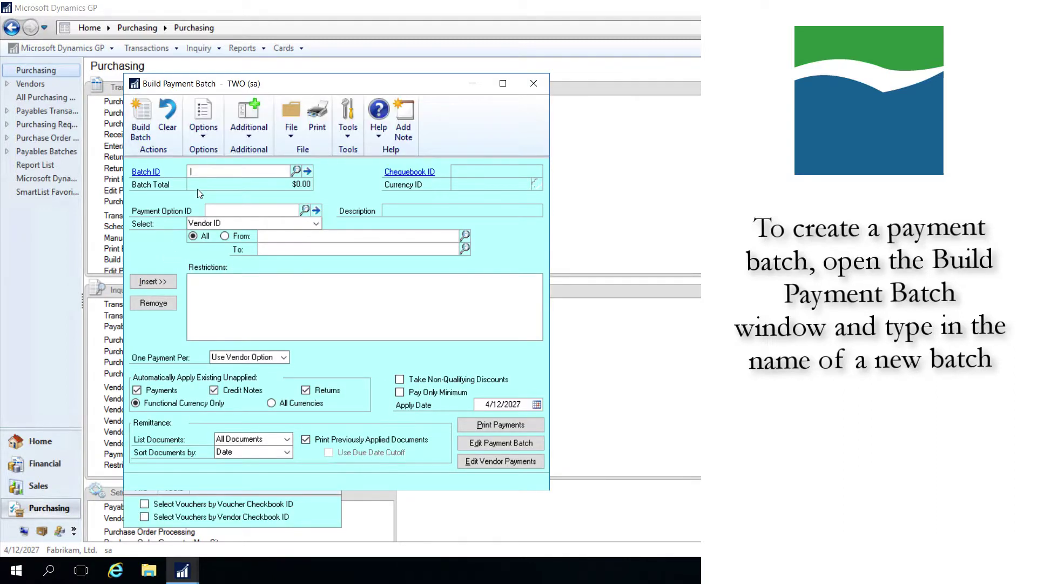
{"action": "type", "text": "20180110"}
{"action": "key", "text": "Tab"}
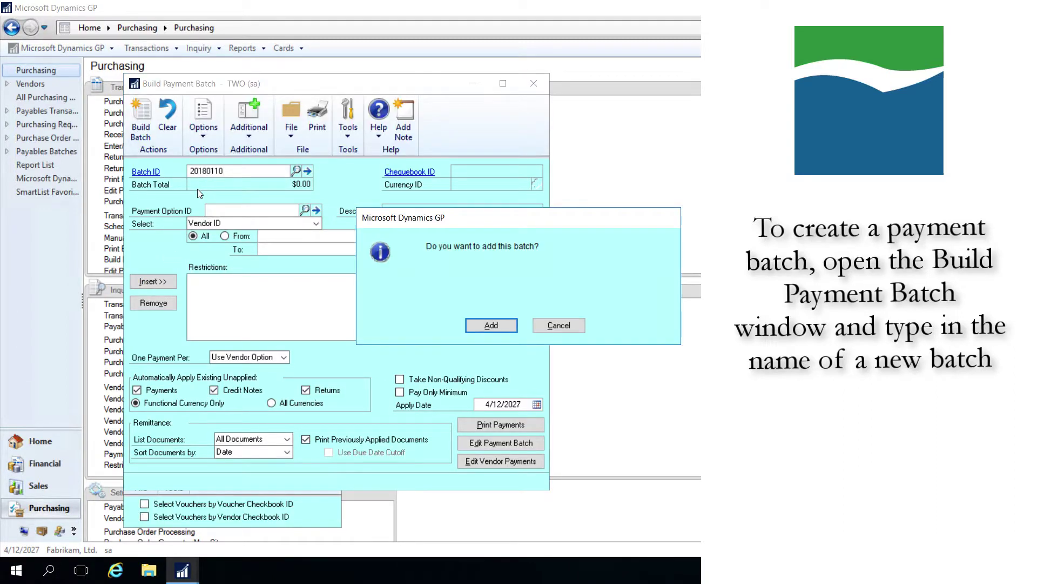
{"action": "left_click", "coordinate": [482, 324]}
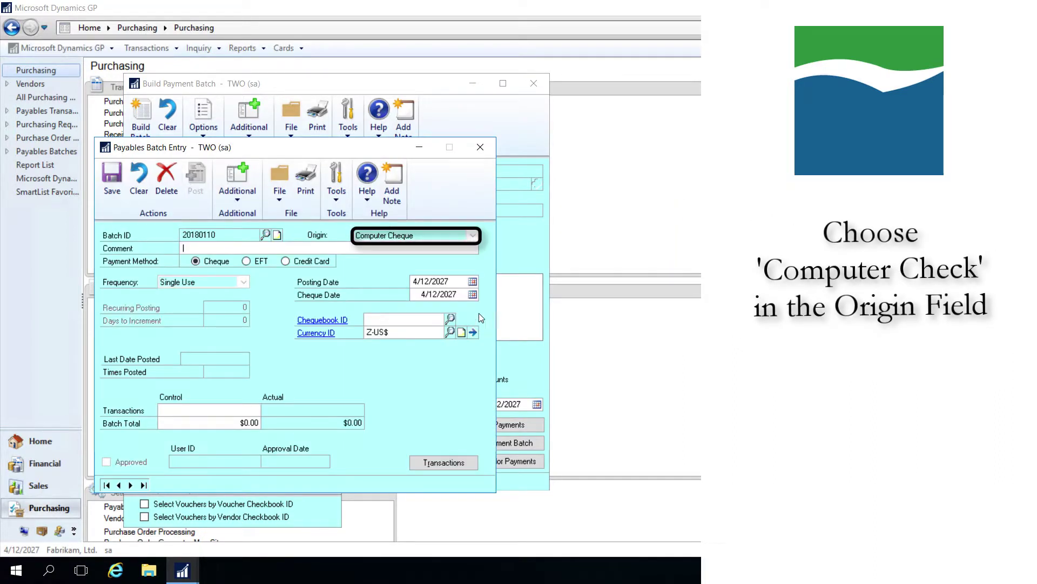
Assign the FIRST BANK chequebook to batch 20180110 and save the batch.
{"action": "left_click", "coordinate": [449, 322]}
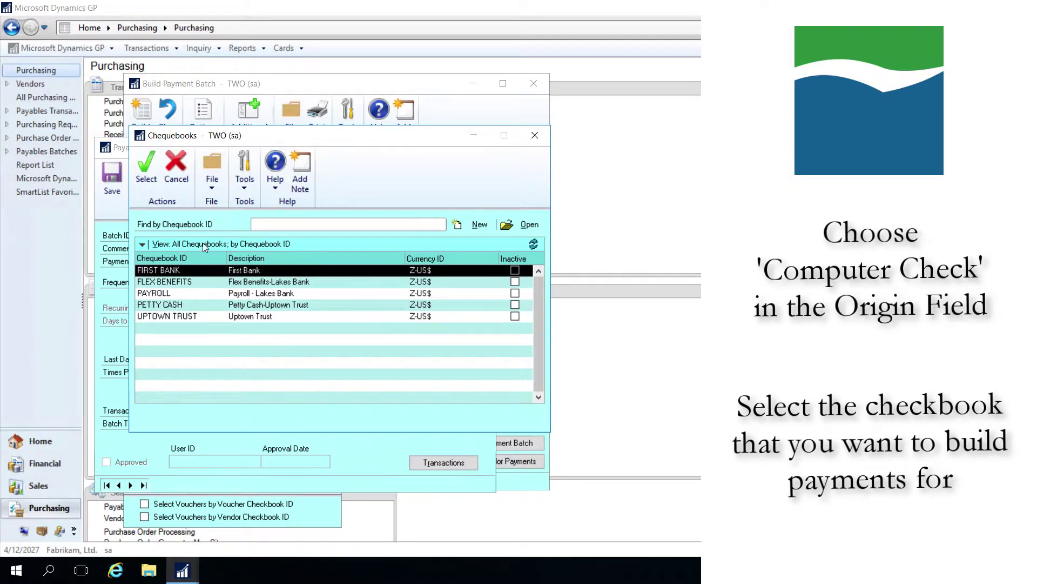
{"action": "left_click", "coordinate": [147, 167]}
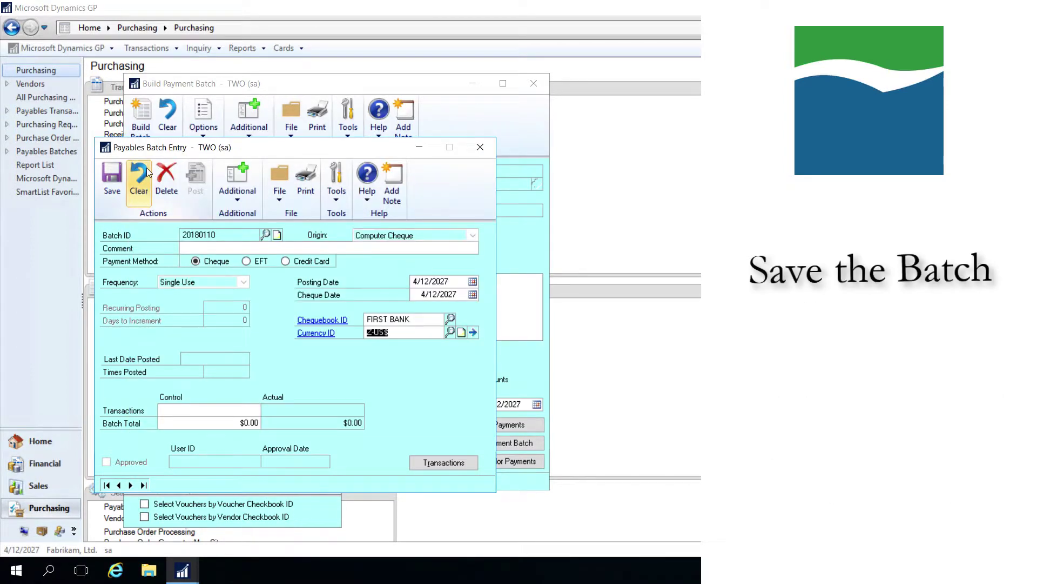
{"action": "left_click", "coordinate": [115, 172]}
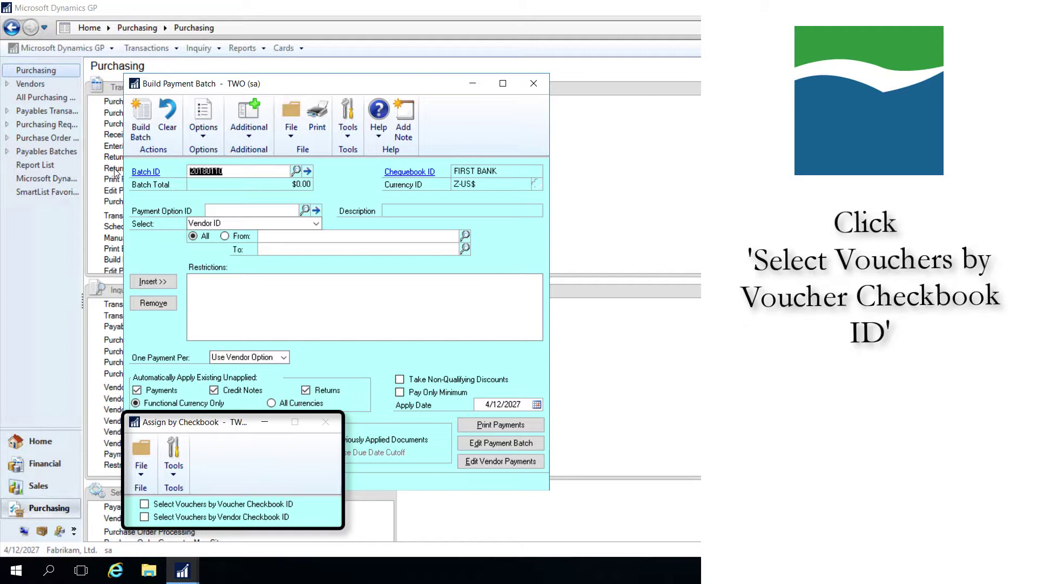
Select vouchers by voucher checkbook ID and insert a due date cutoff restriction of 1/10/2018 for the payment batch.
{"action": "left_click", "coordinate": [144, 503]}
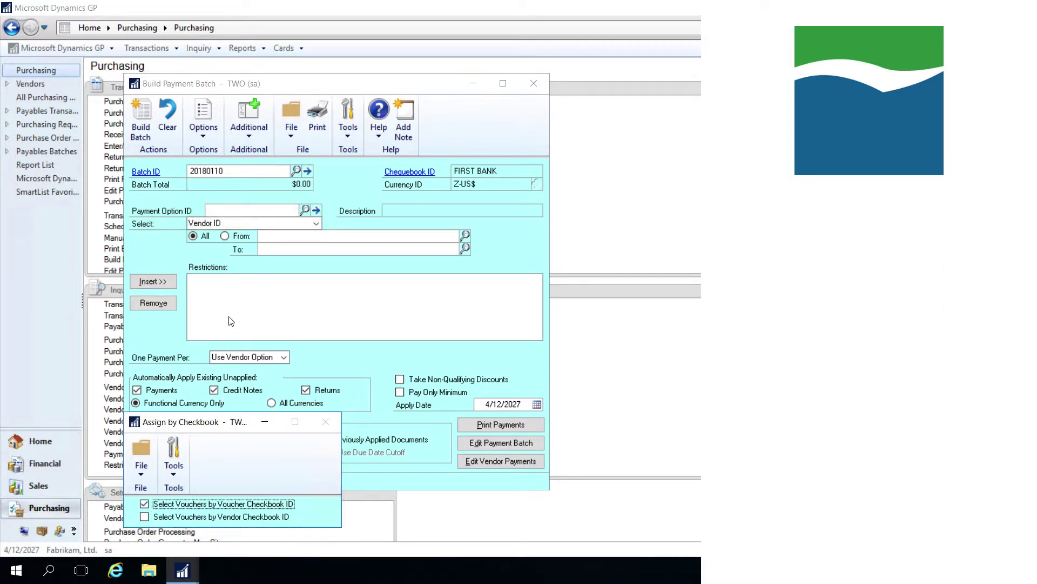
{"action": "left_click", "coordinate": [315, 224]}
{"action": "left_click", "coordinate": [316, 282]}
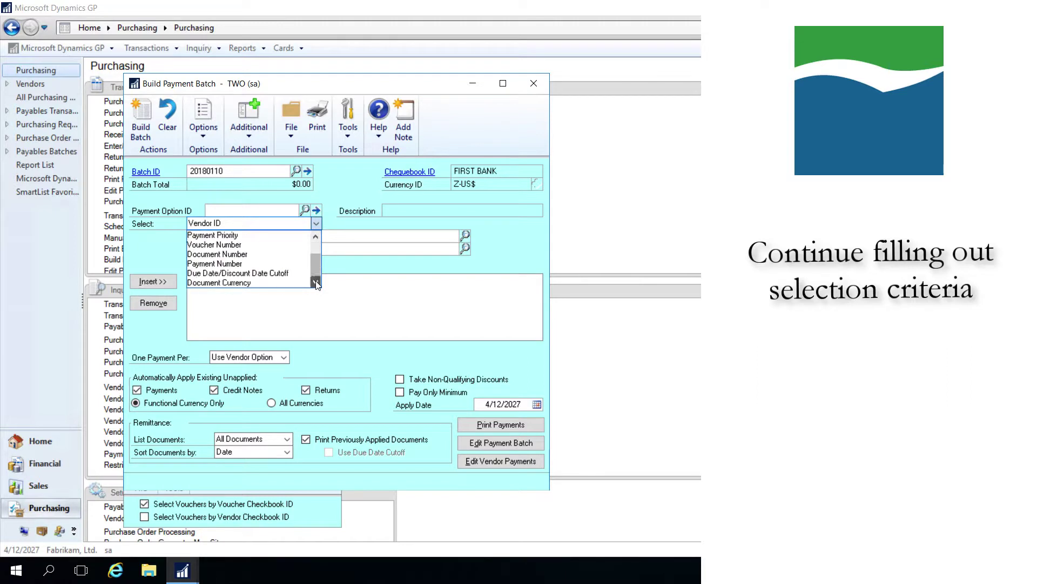
{"action": "left_click", "coordinate": [295, 273]}
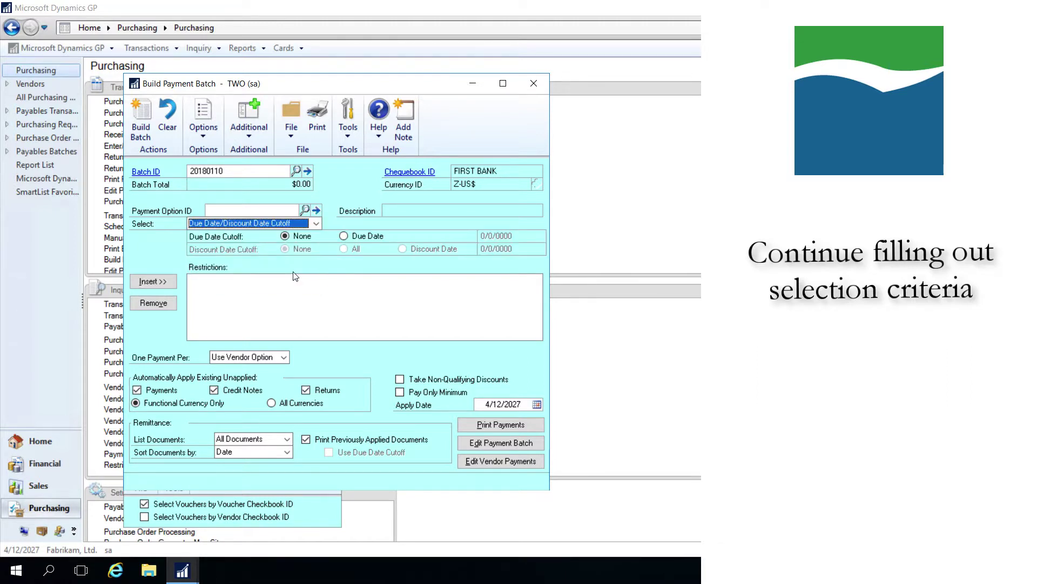
{"action": "left_click", "coordinate": [343, 236]}
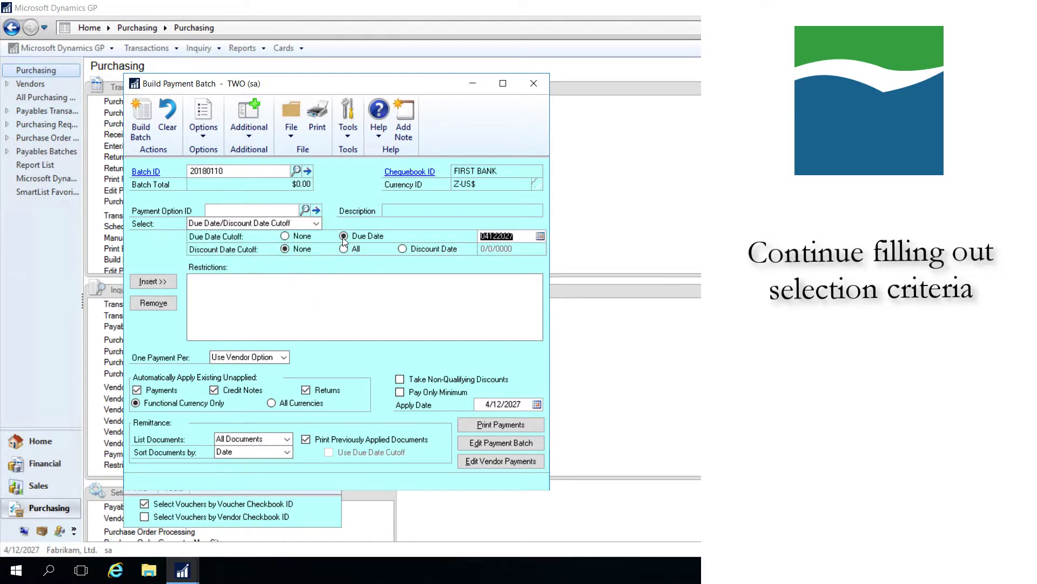
{"action": "left_click", "coordinate": [539, 238]}
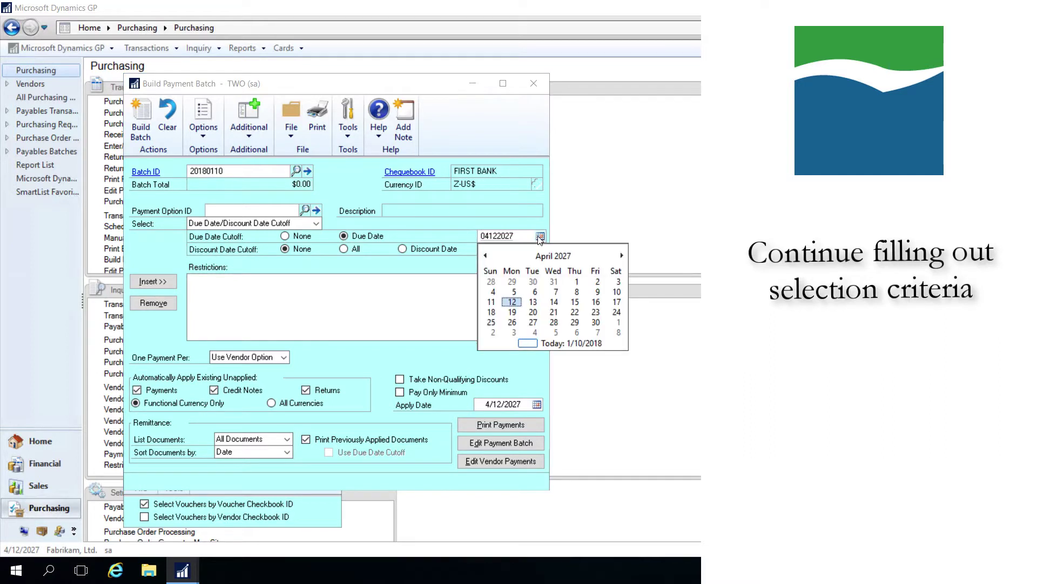
{"action": "left_click", "coordinate": [577, 341]}
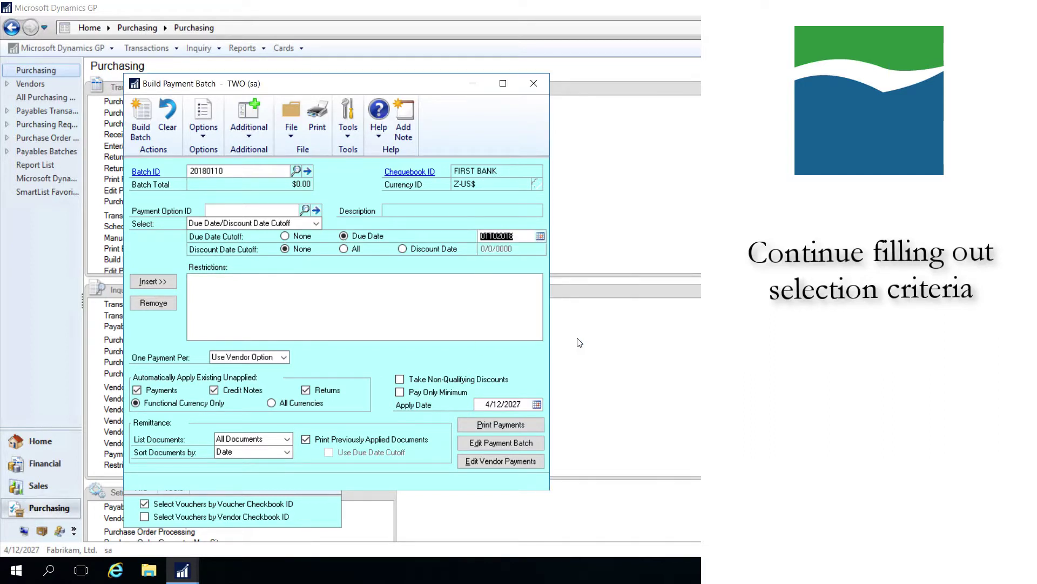
{"action": "left_click", "coordinate": [163, 280]}
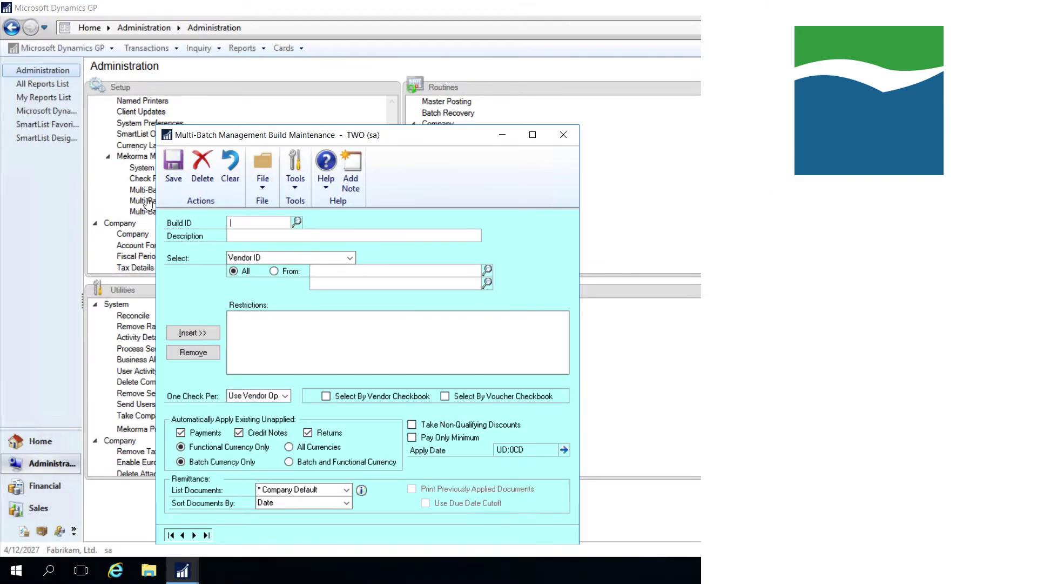
Create a multi-batch Build ID named MONTHLY and enable Select By Voucher Checkbook for it.
{"action": "type", "text": "MONTHLY"}
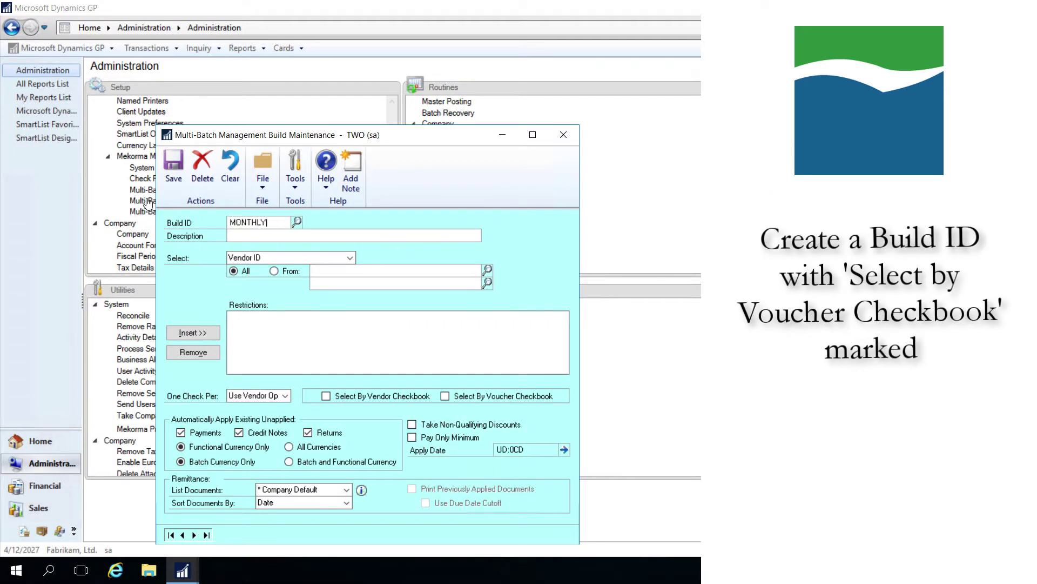
{"action": "key", "text": "Tab"}
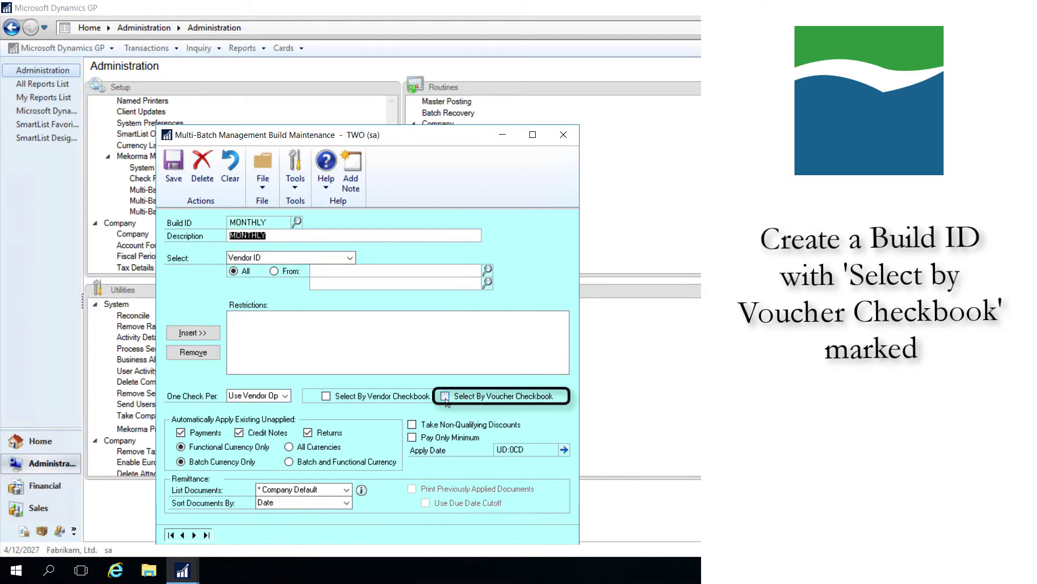
{"action": "left_click", "coordinate": [445, 397]}
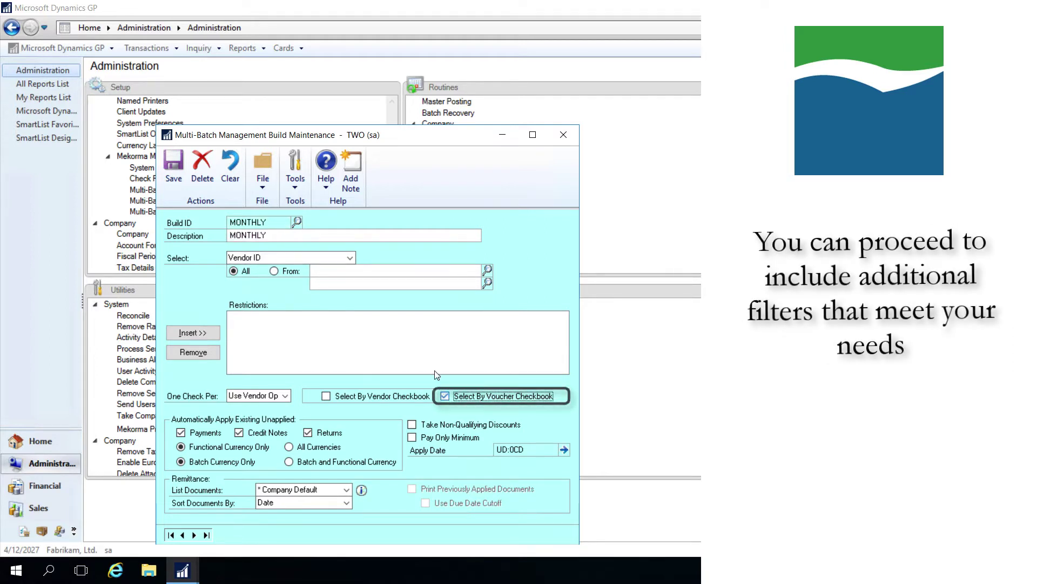
Choose Due Date/Discount Date Cutoff as the build's selection filter and set its due date cutoff to Due Date.
{"action": "left_click", "coordinate": [351, 258]}
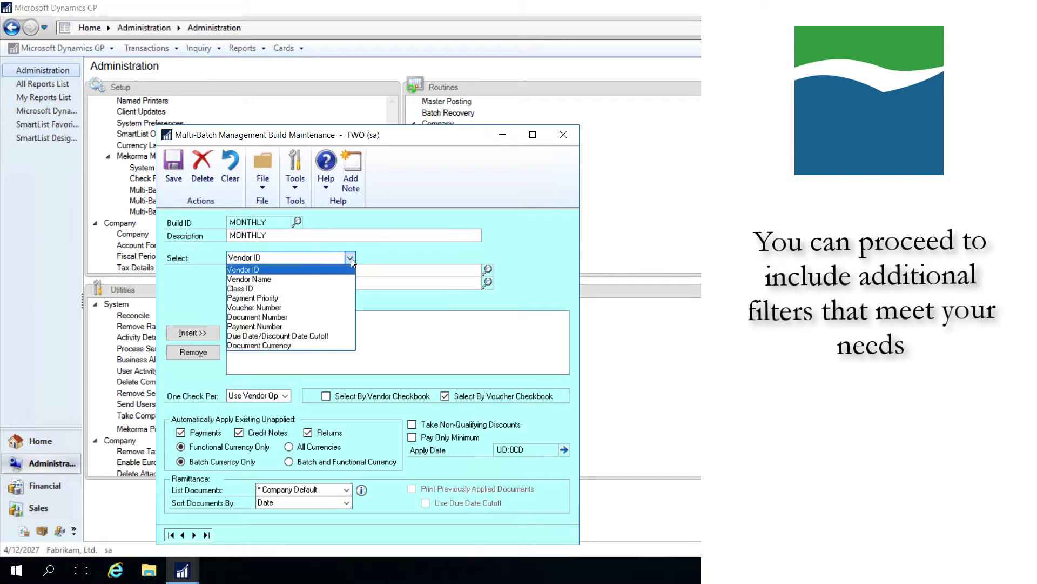
{"action": "left_click", "coordinate": [333, 336]}
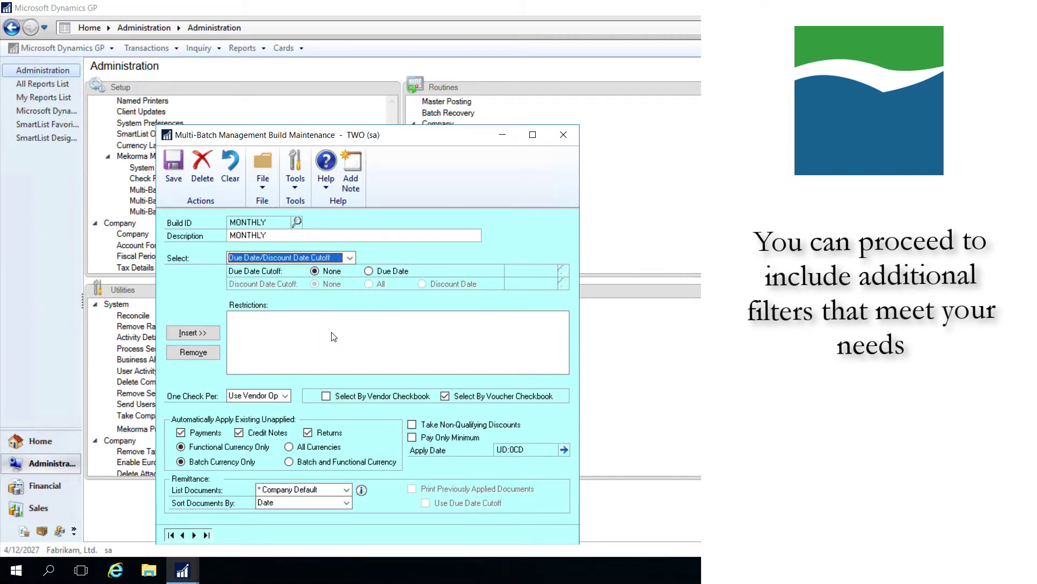
{"action": "left_click", "coordinate": [369, 272]}
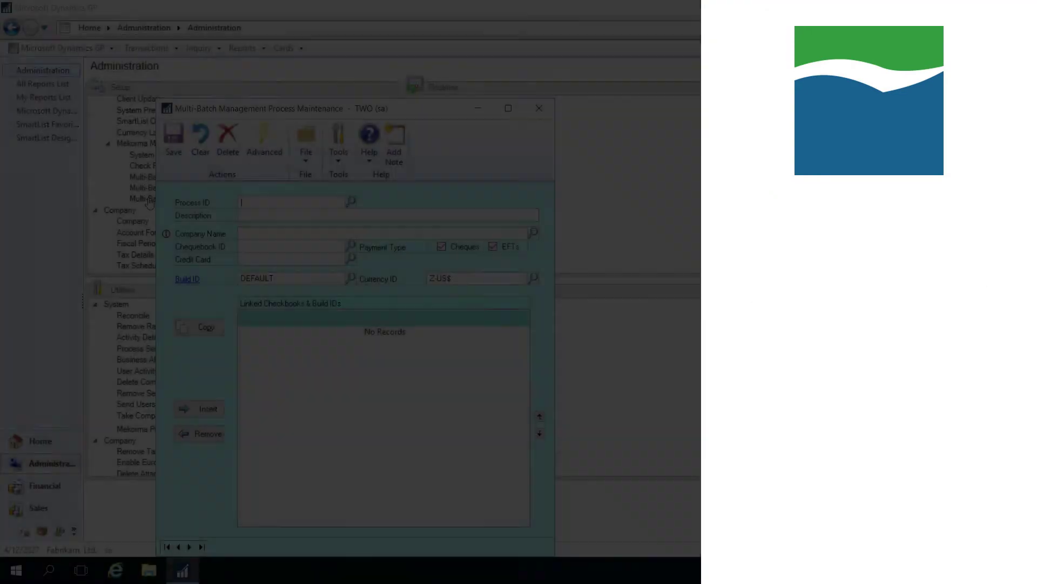
Enter MONTHLY as the new Process ID in Multi-Batch Management Process Maintenance.
{"action": "type", "text": "MON"}
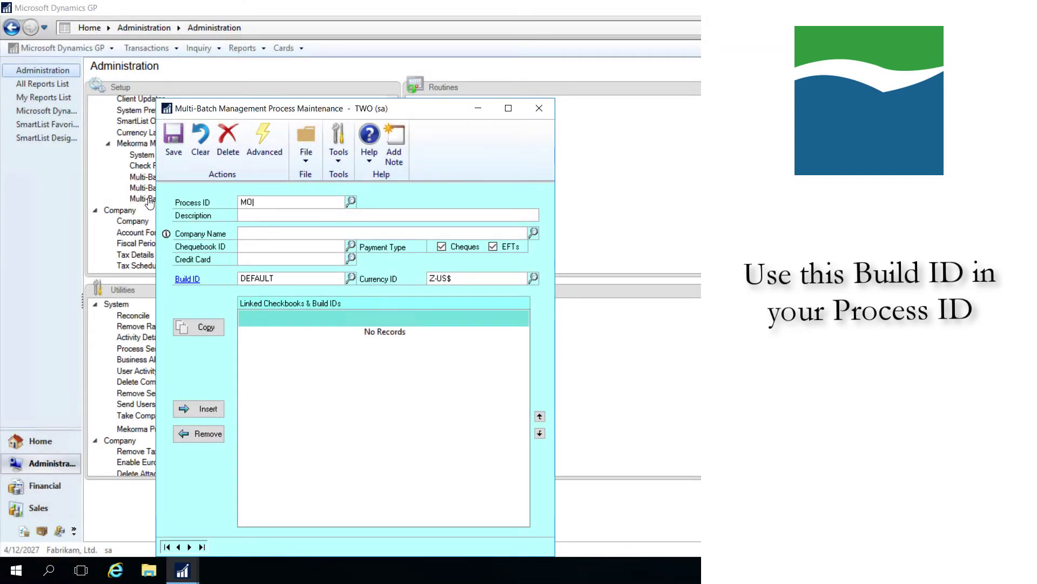
{"action": "type", "text": "THLY"}
{"action": "key", "text": "Tab"}
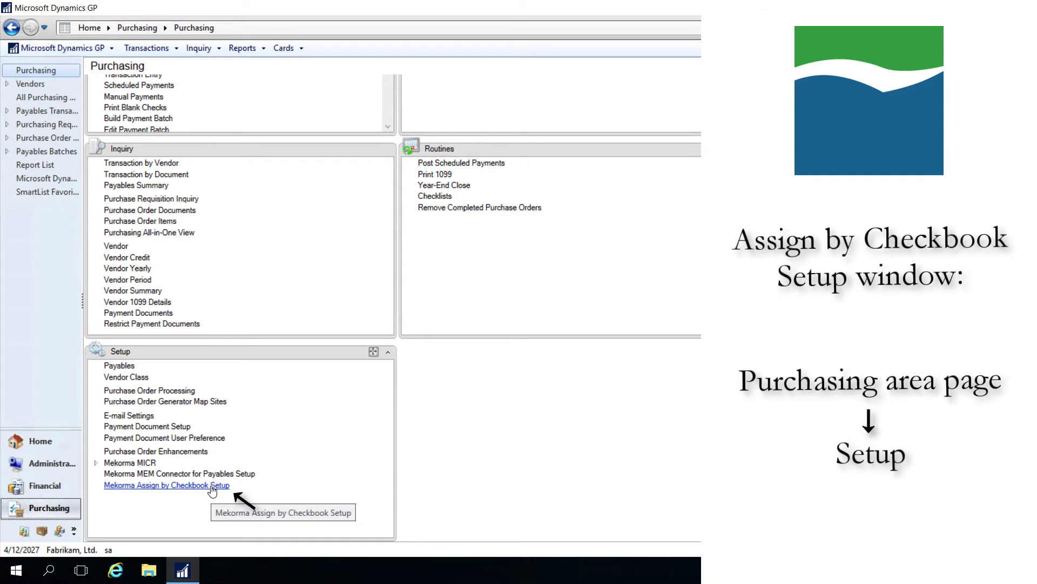
Open Mekorma Assign by Checkbook Setup and assign FIRST BANK as the default checkbook for the first listed user.
{"action": "left_click", "coordinate": [212, 486]}
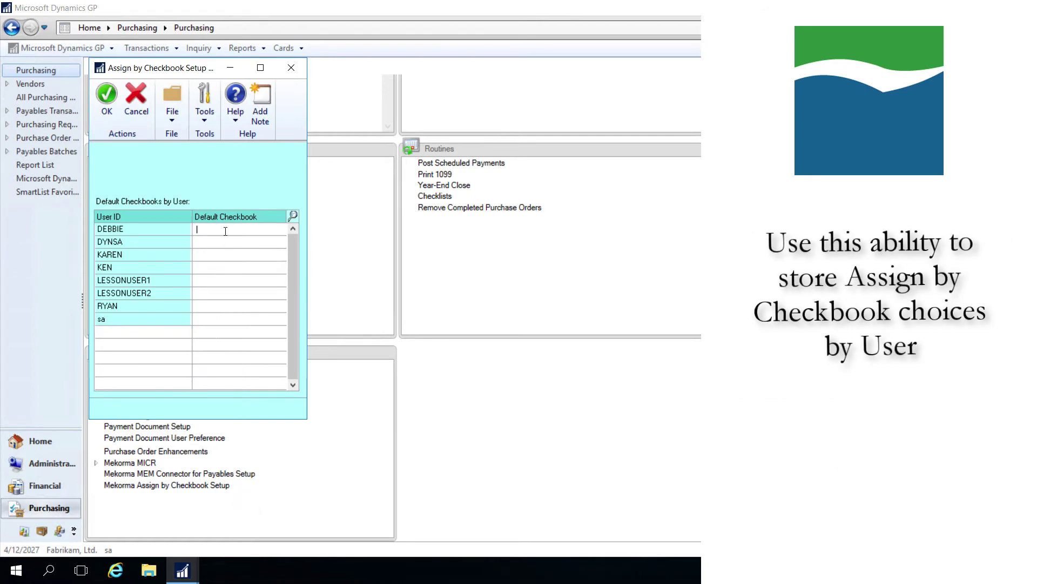
{"action": "left_click", "coordinate": [293, 216]}
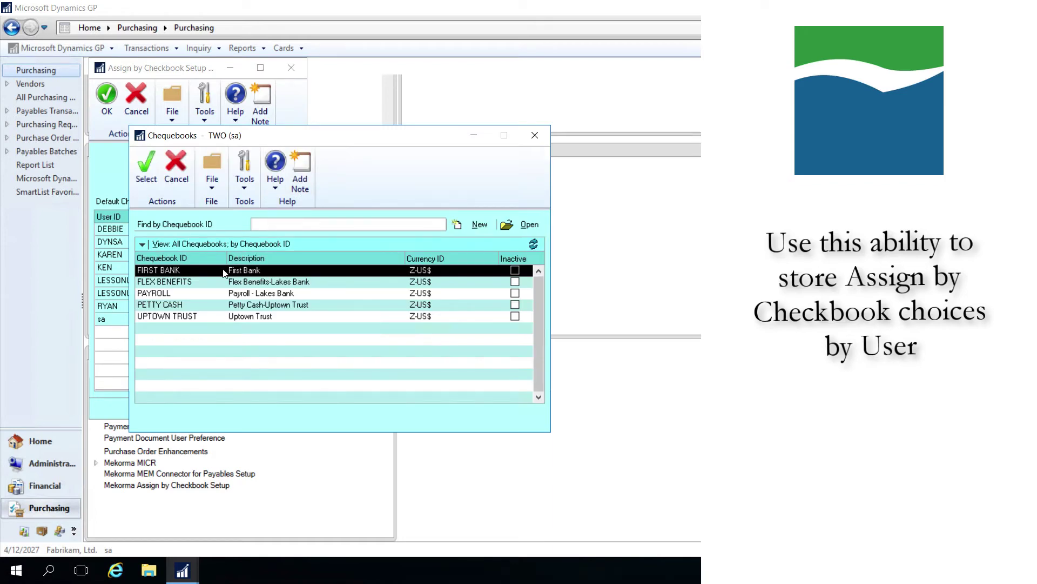
{"action": "left_click", "coordinate": [145, 162]}
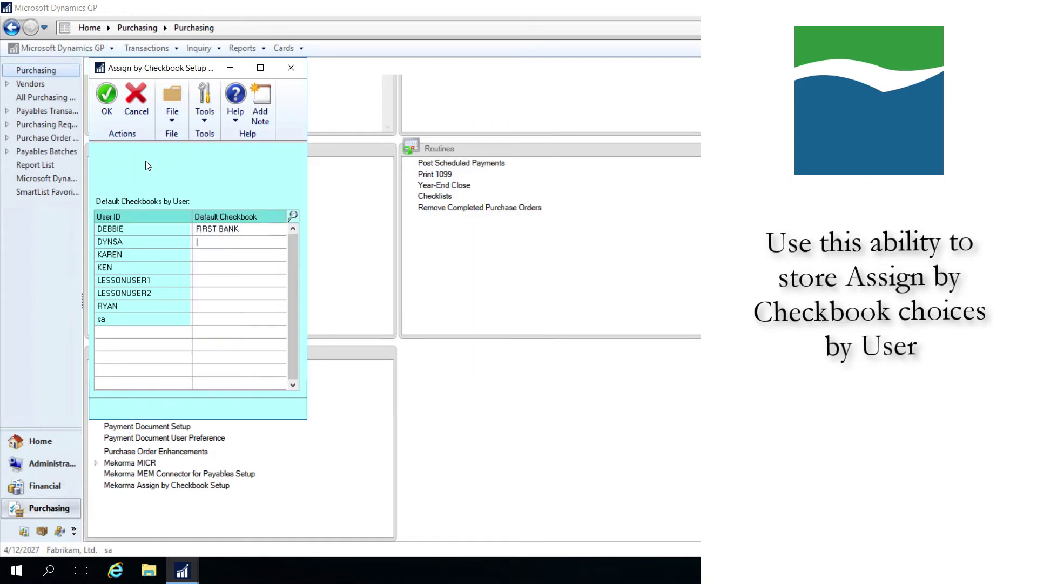